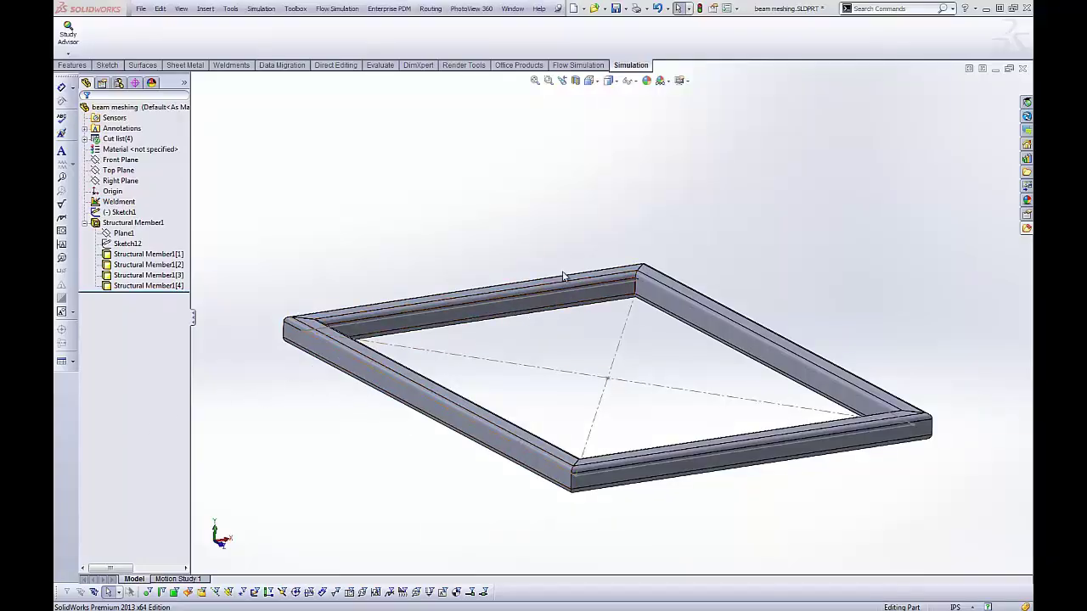
Step: Open the Simulation Advisor pane, then select and clear the Structural Member1 feature
click(68, 53)
click(93, 65)
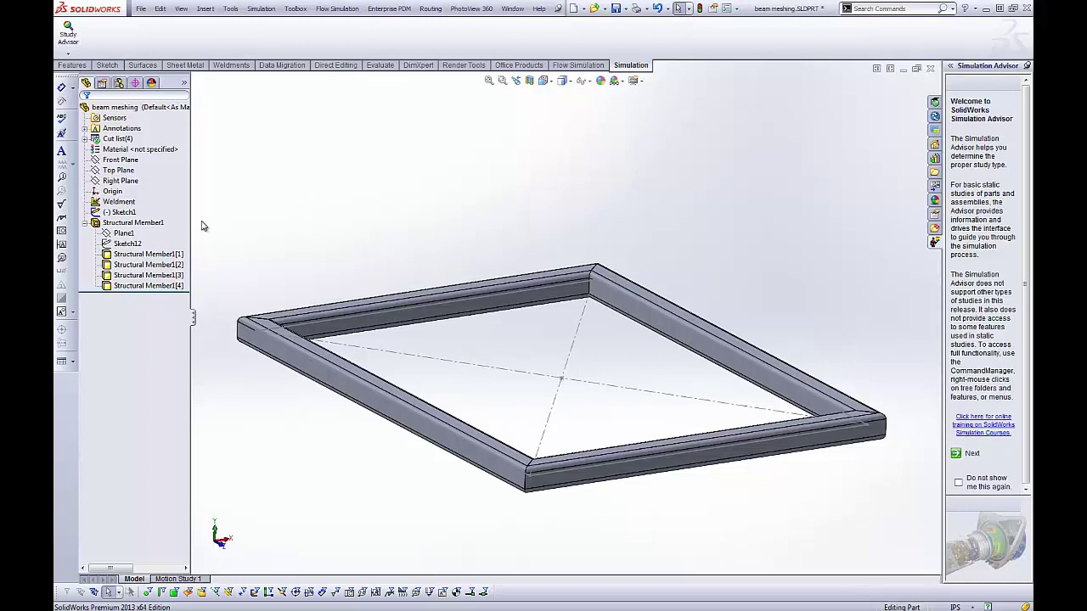
click(127, 223)
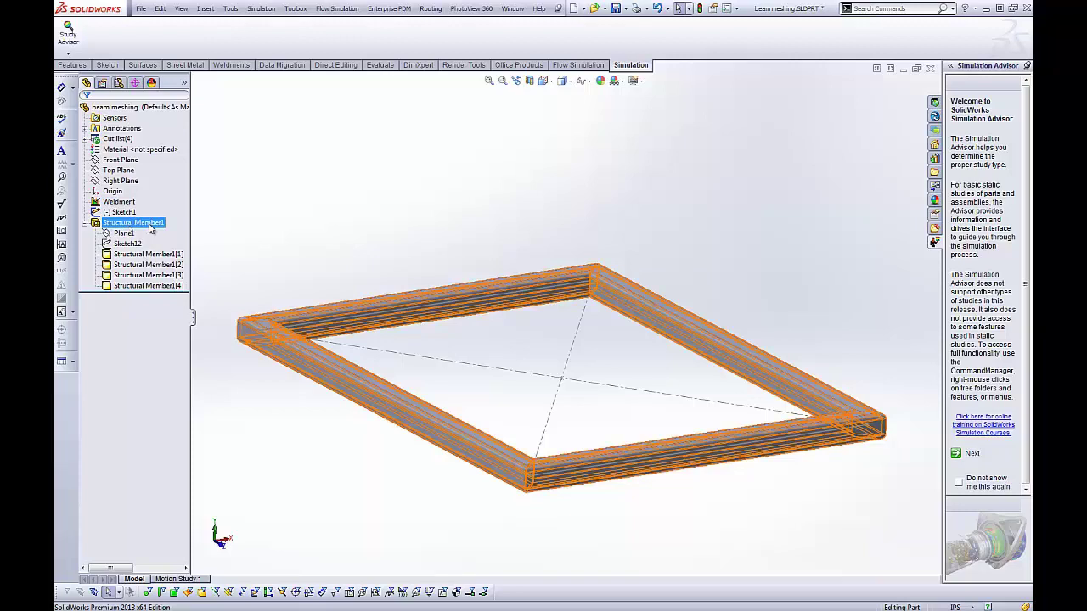
click(270, 221)
Step: Apply a Front Plane section view exposing the hollow square-tube cross-sections
click(529, 81)
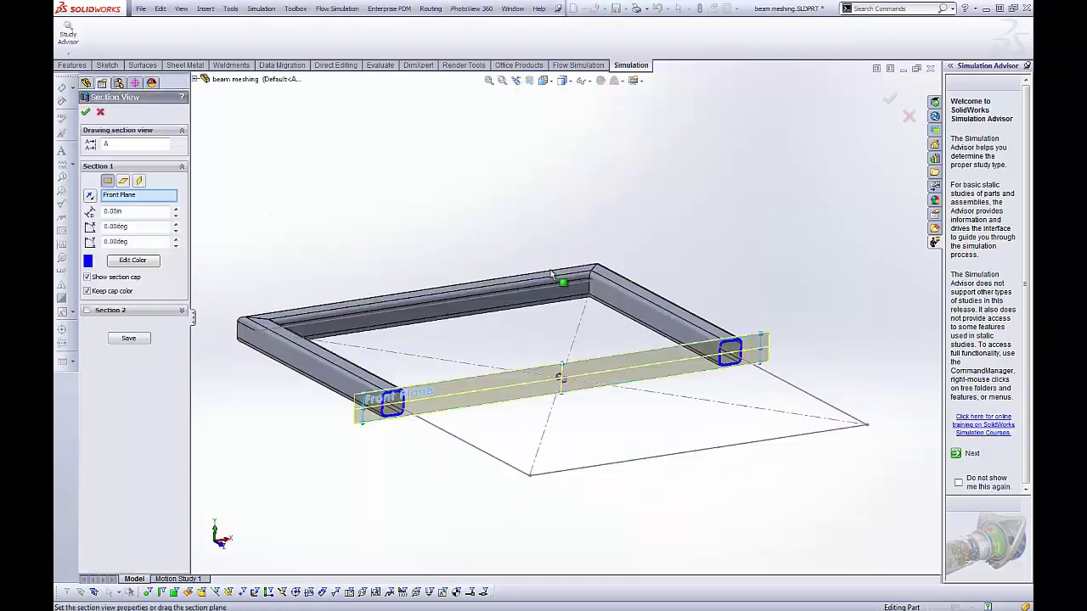
click(87, 115)
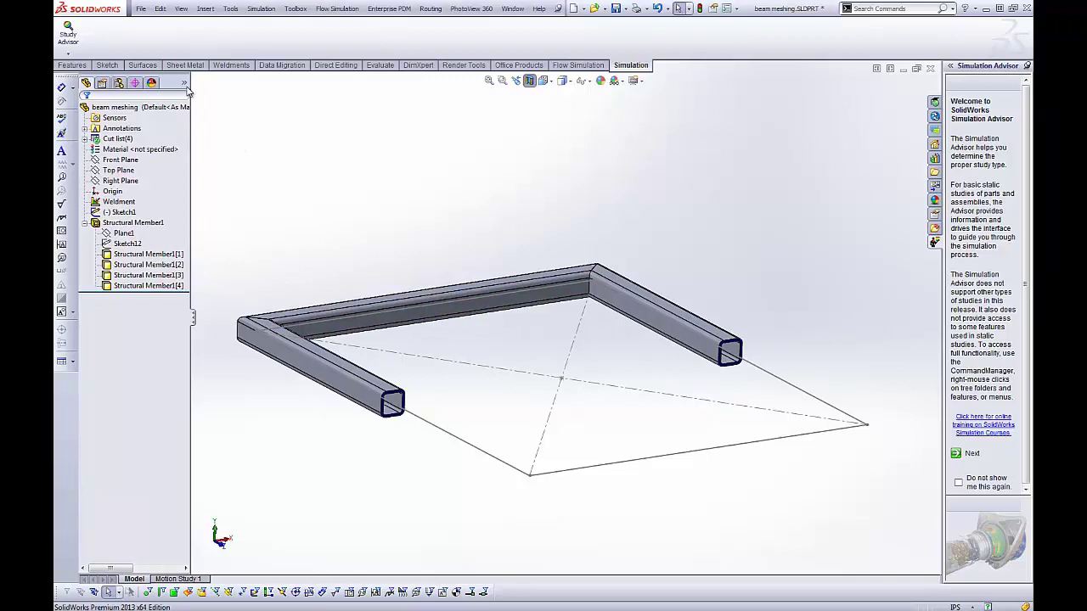
Step: Create a new Static study named Study 1 from the Study Advisor
click(68, 53)
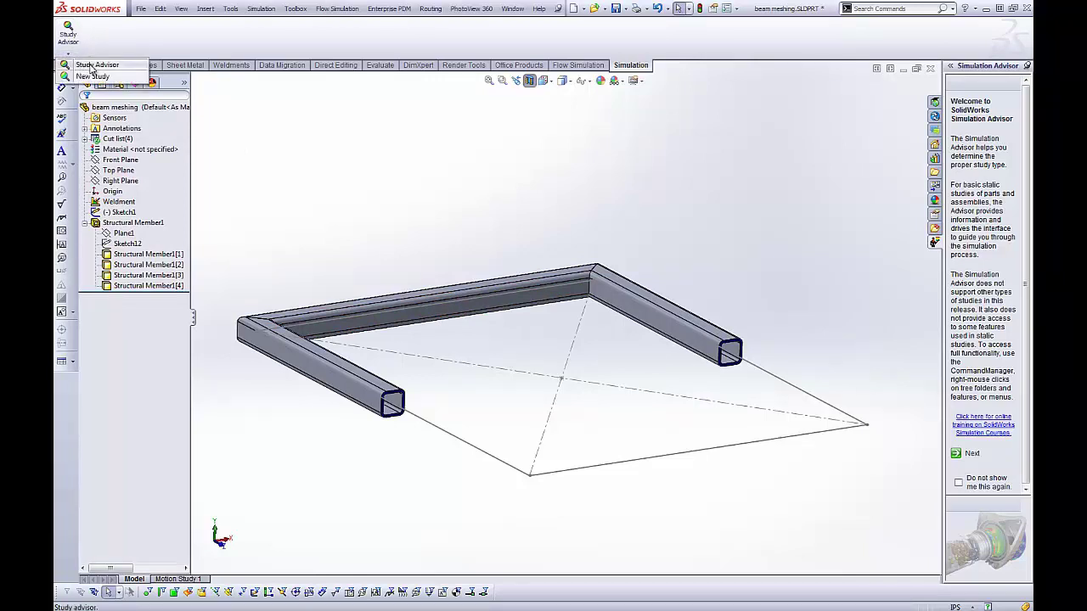
click(90, 76)
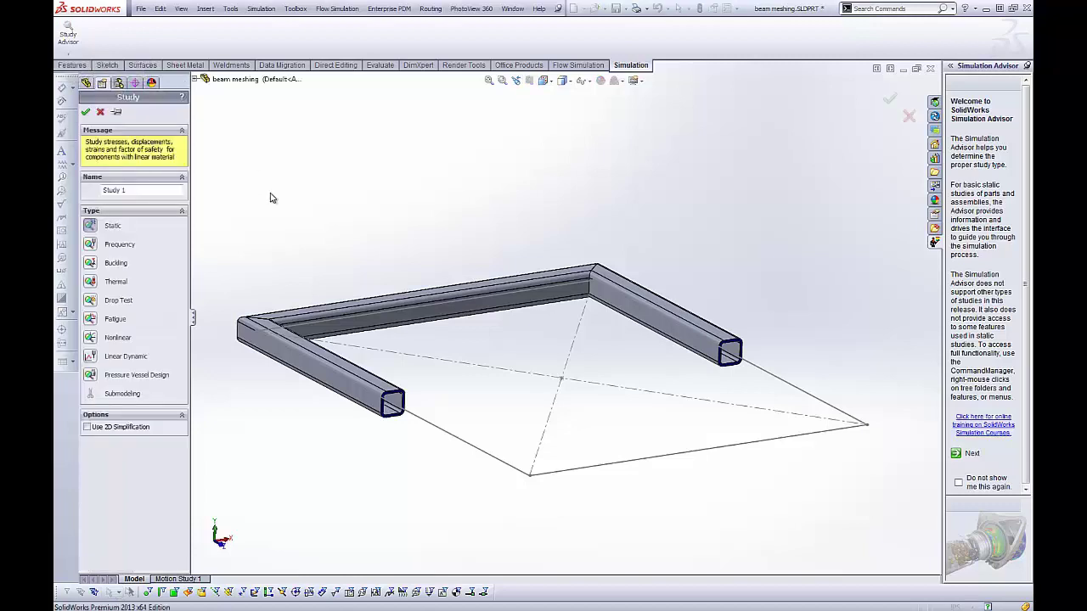
click(85, 111)
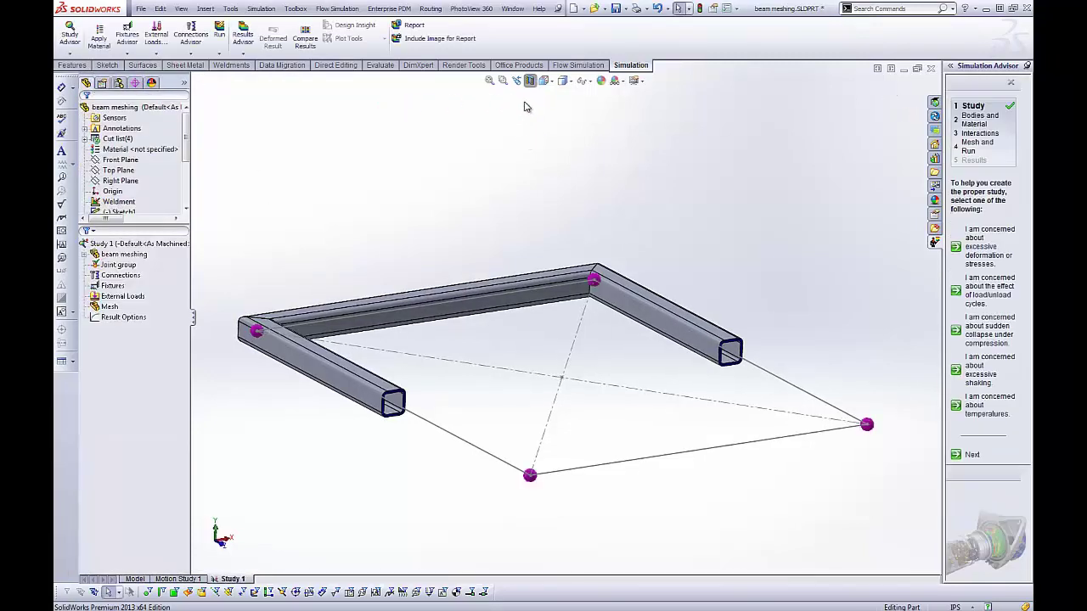
Step: Bring up the context menu of Study 1's Fixtures item, listing Fixed Geometry
click(117, 265)
click(314, 278)
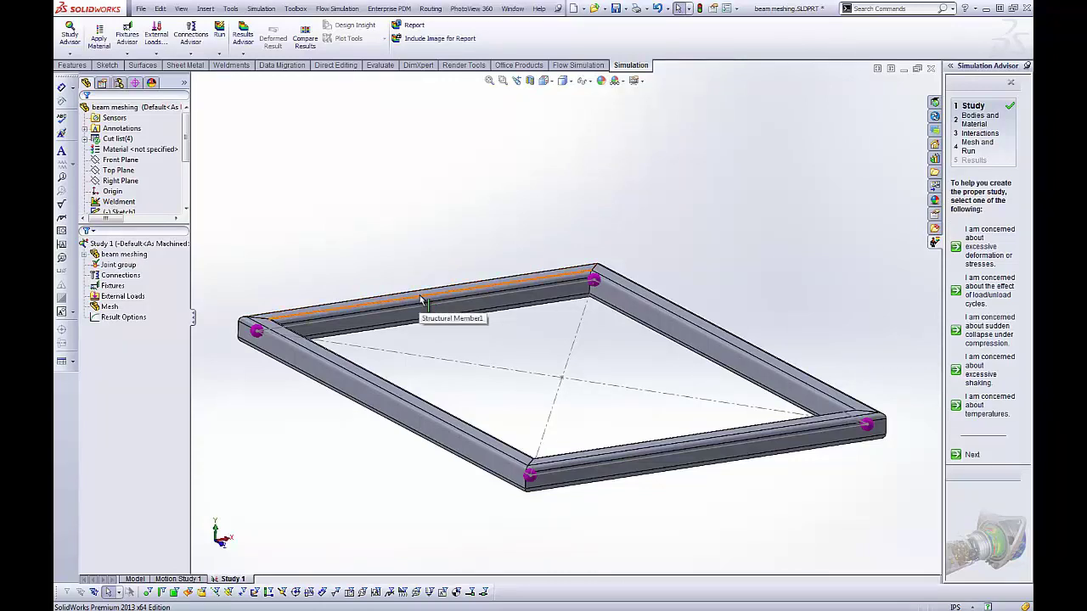
click(111, 287)
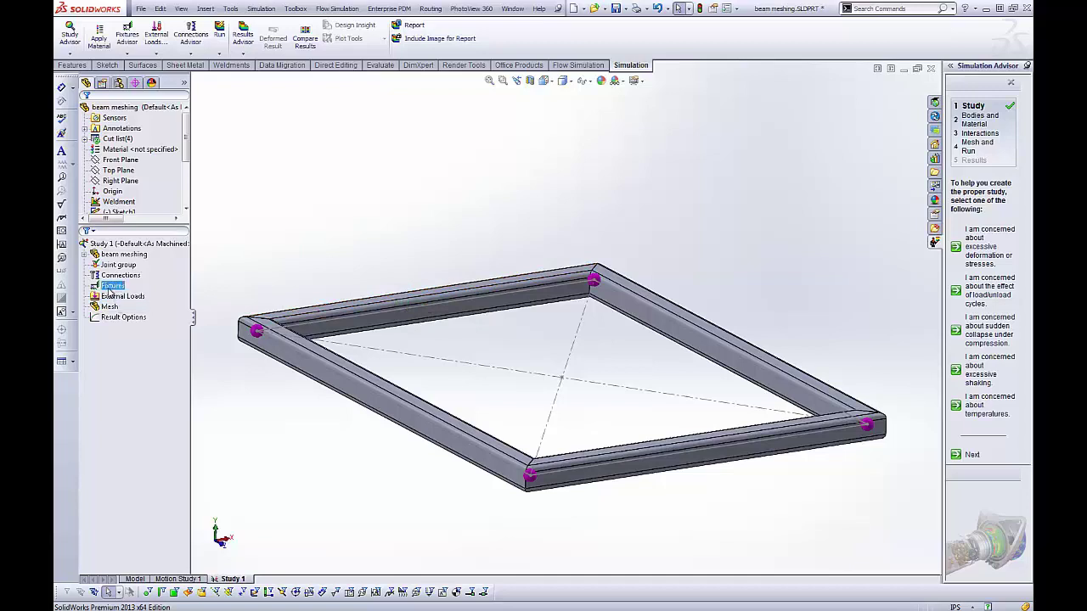
right_click(110, 288)
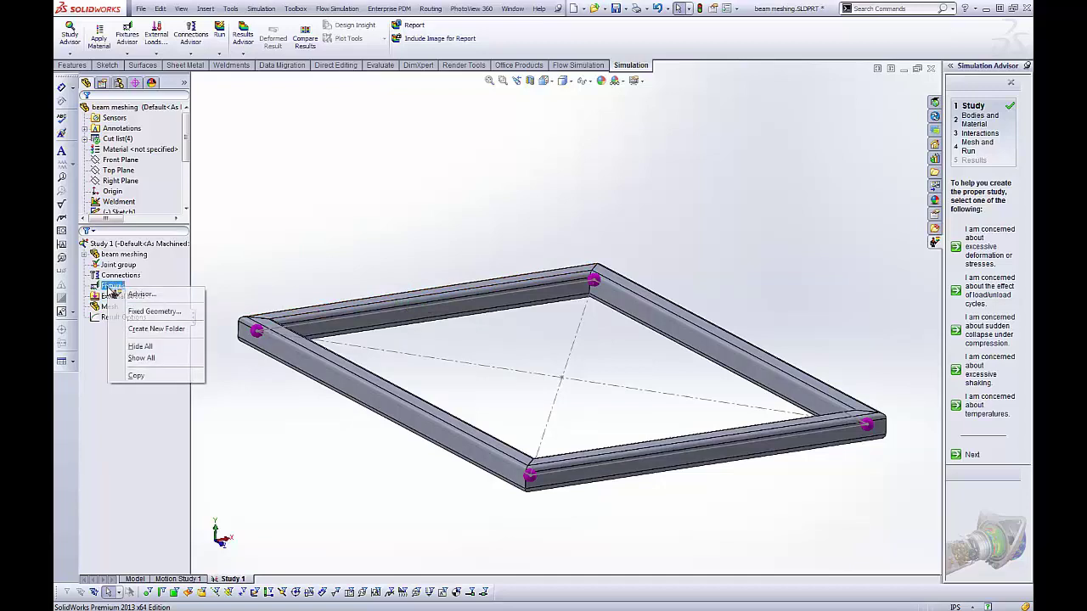
Step: Create Fixed Geometry fixture Fixed-1 on the left, back, right and front corner joints
click(153, 312)
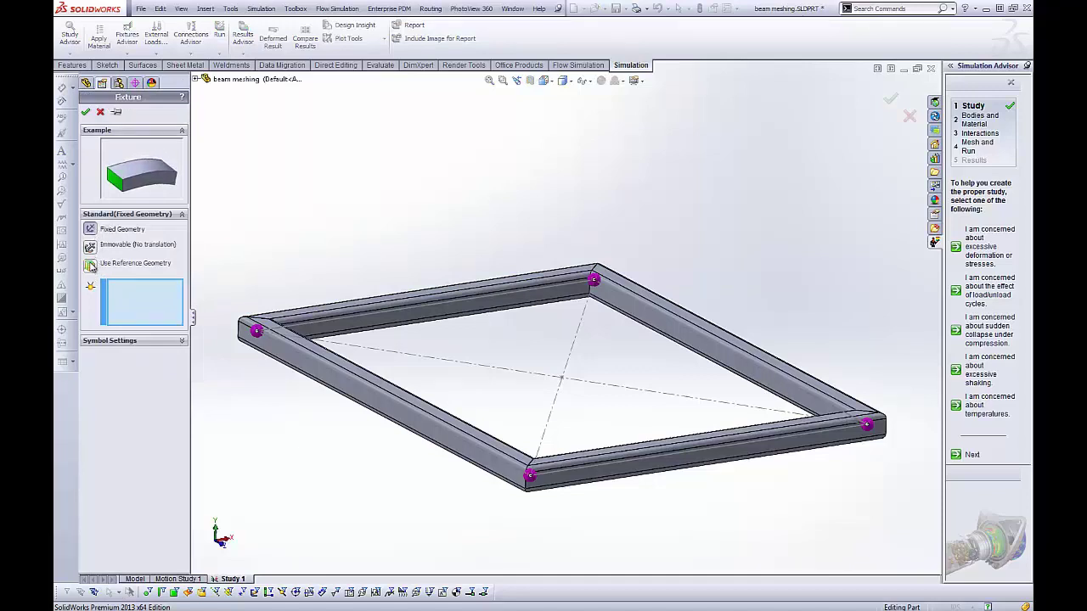
click(257, 332)
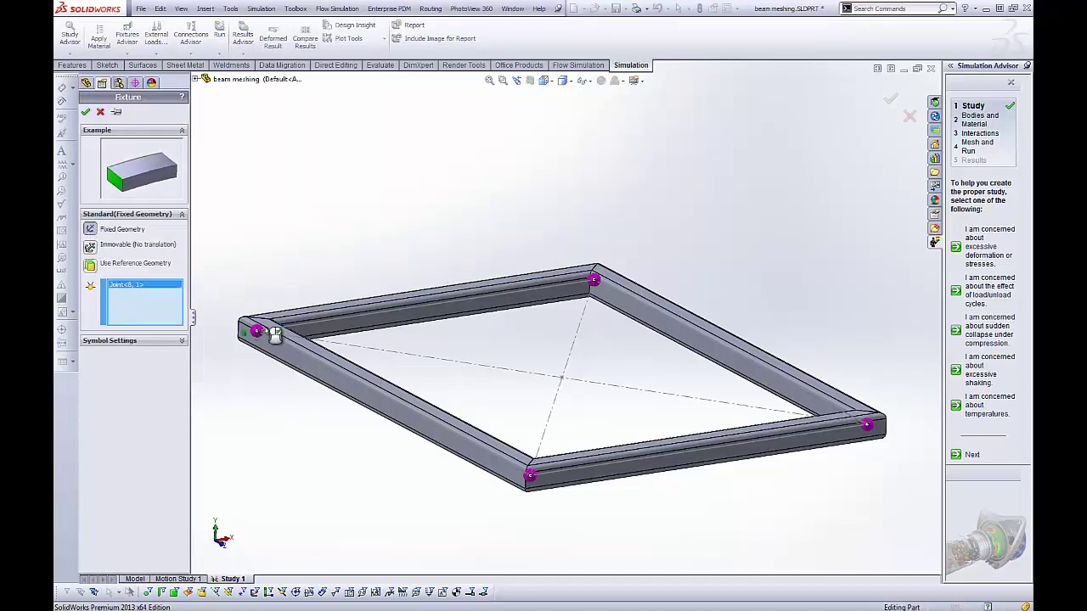
click(596, 285)
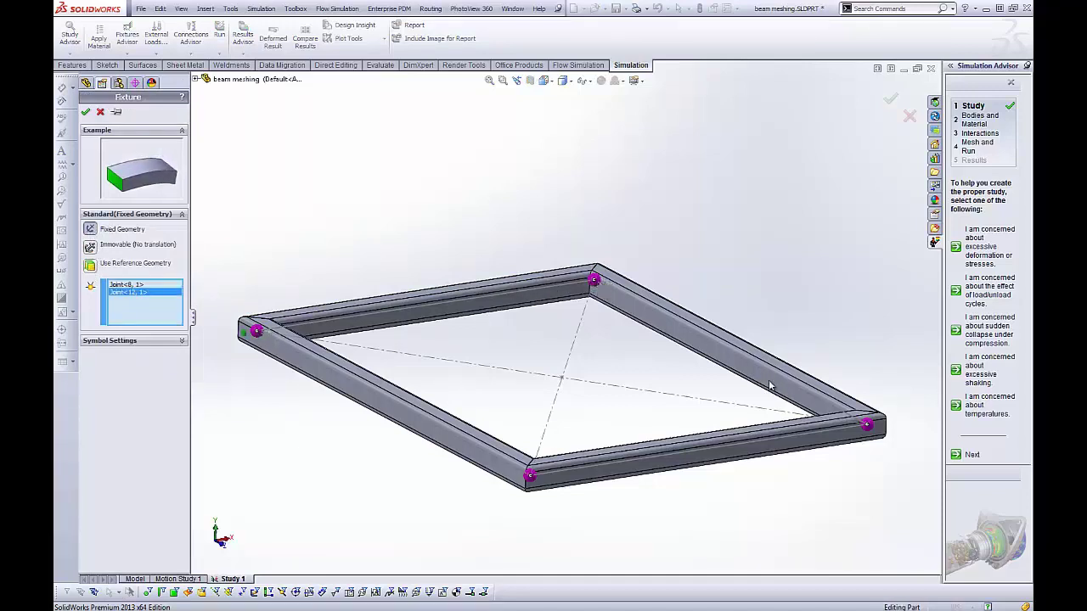
click(866, 426)
click(532, 475)
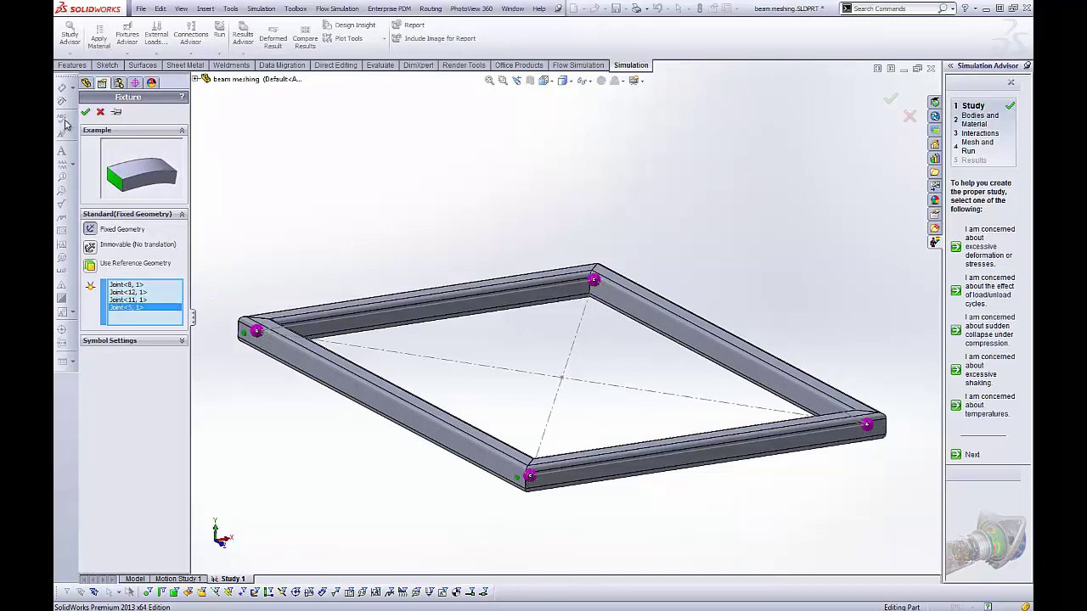
click(86, 113)
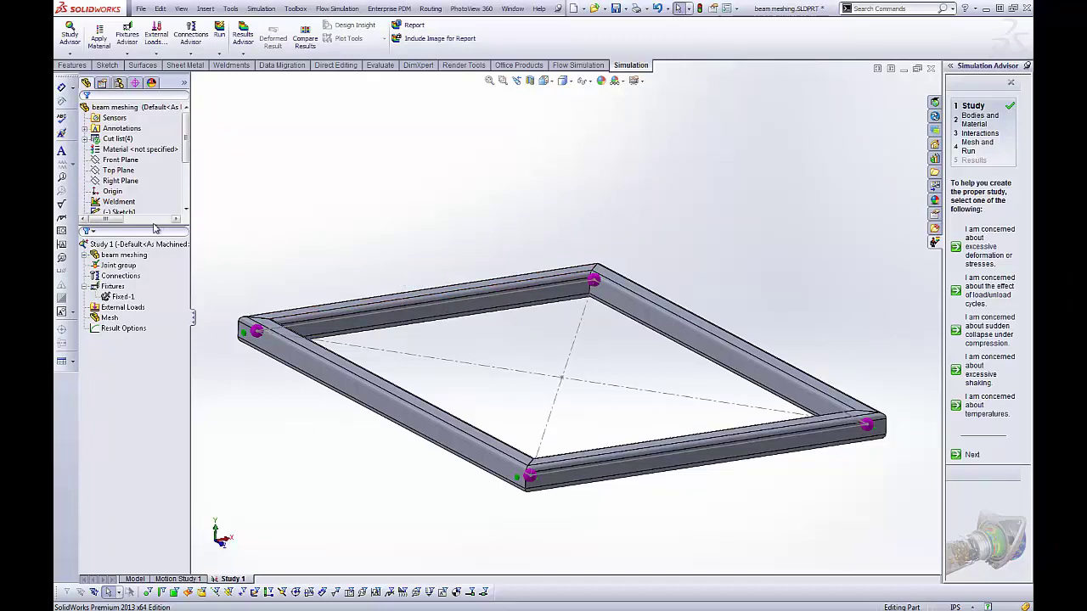
Step: Widen the model tree and start editing Sketch1, the frame's layout sketch
drag(154, 225, 154, 255)
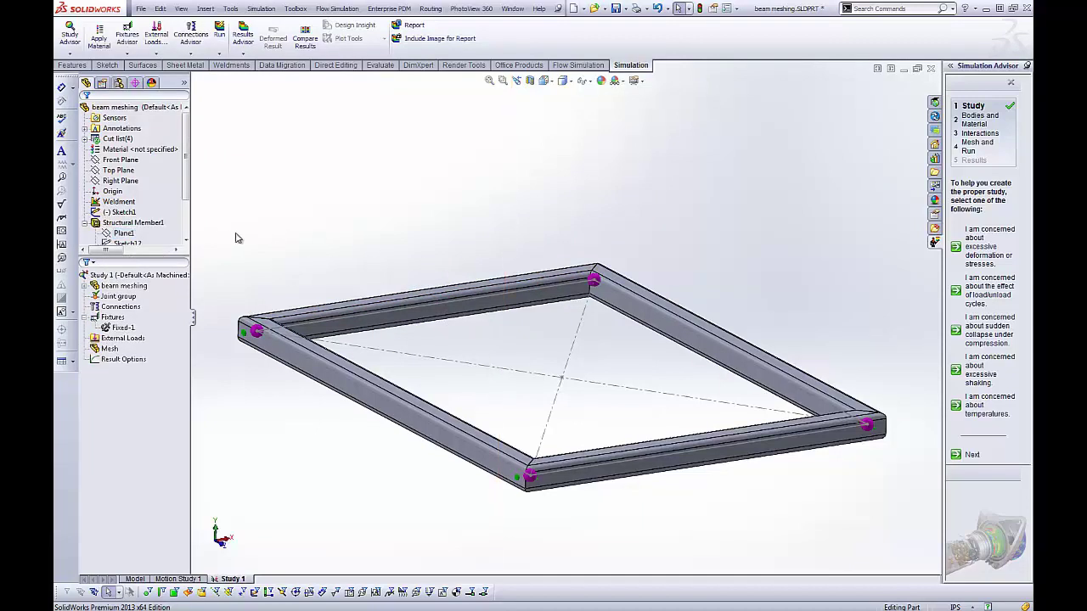
click(124, 233)
click(121, 223)
click(122, 212)
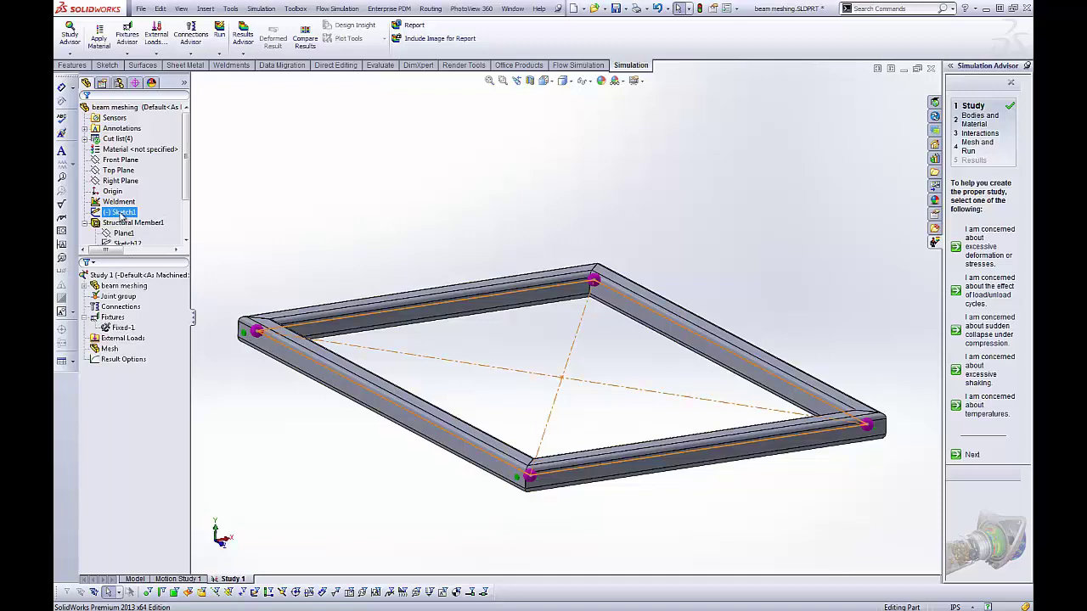
right_click(114, 213)
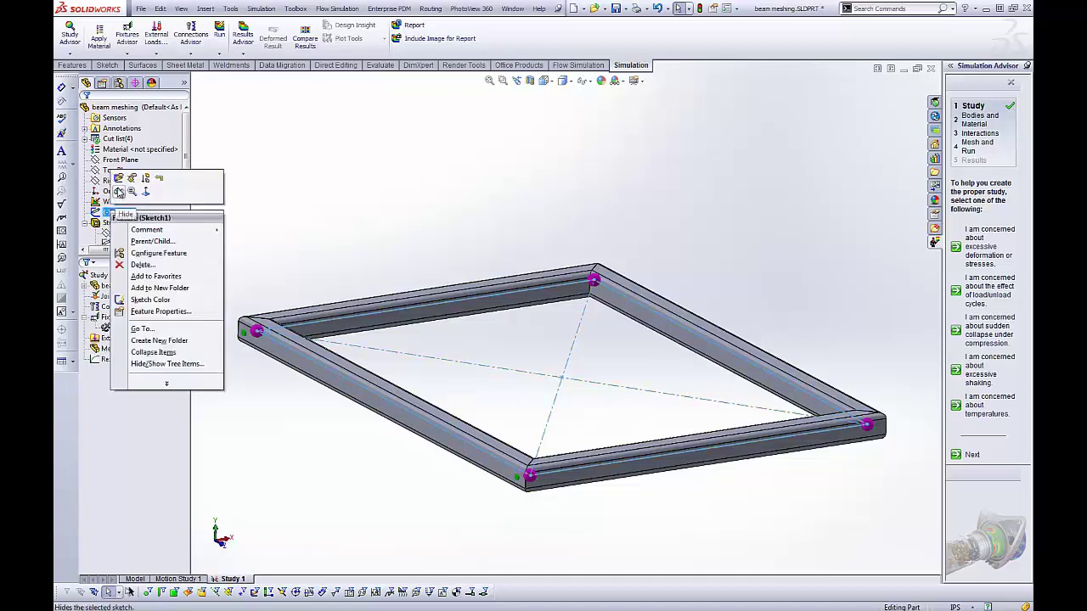
click(118, 179)
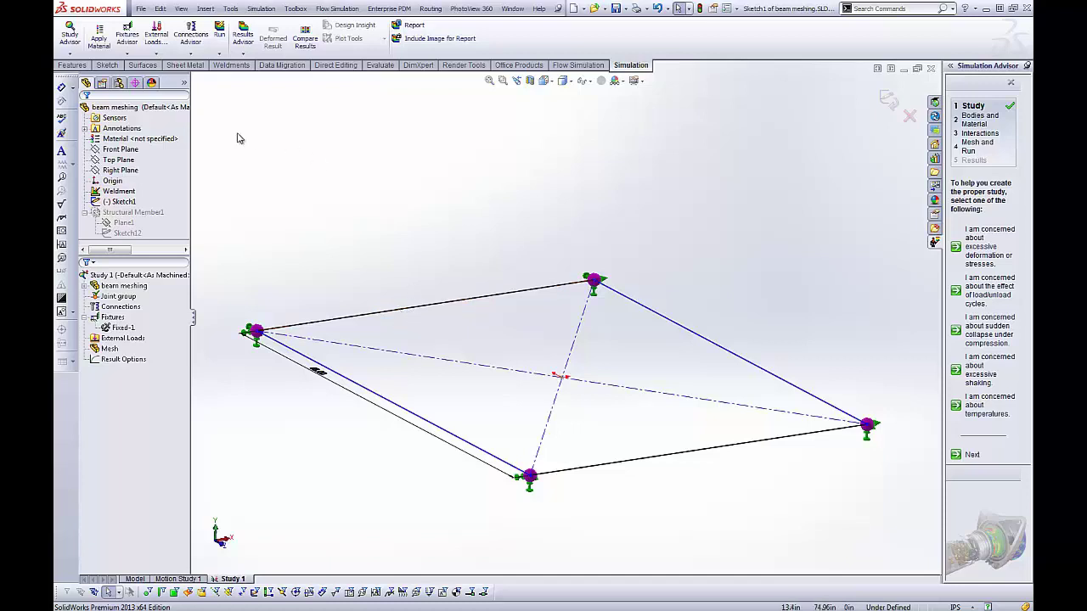
Step: Split the top frame line of Sketch1 at its midpoint with Split Entities
click(113, 68)
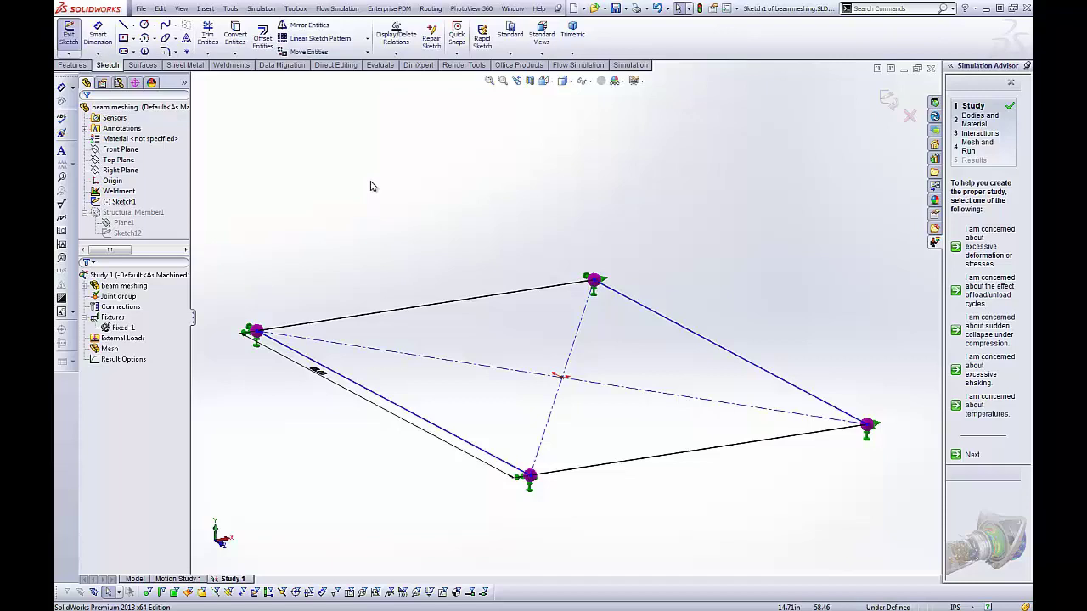
click(231, 9)
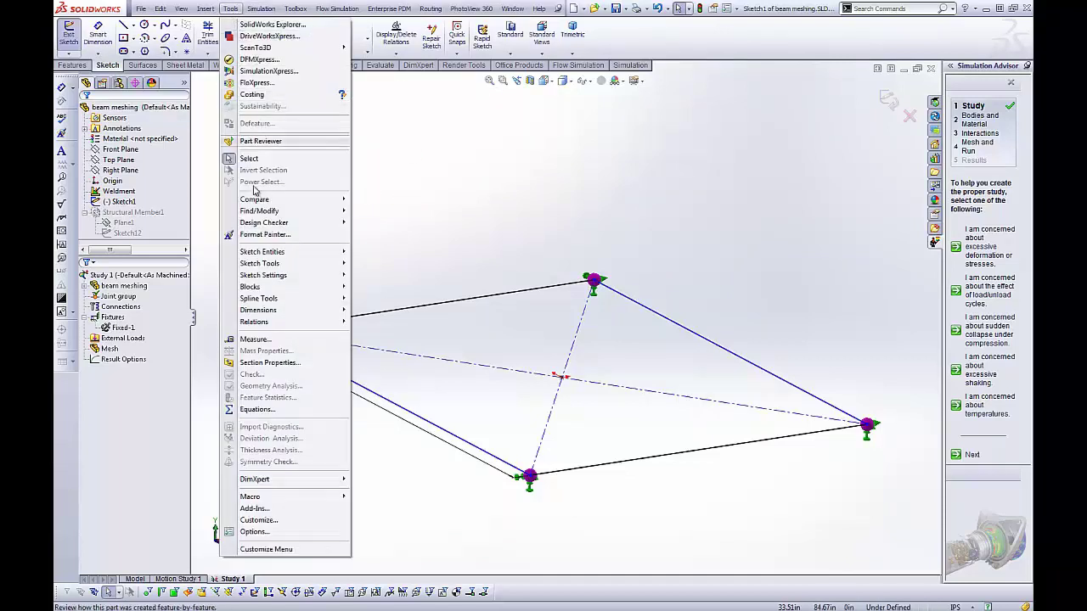
mouse_move(257, 267)
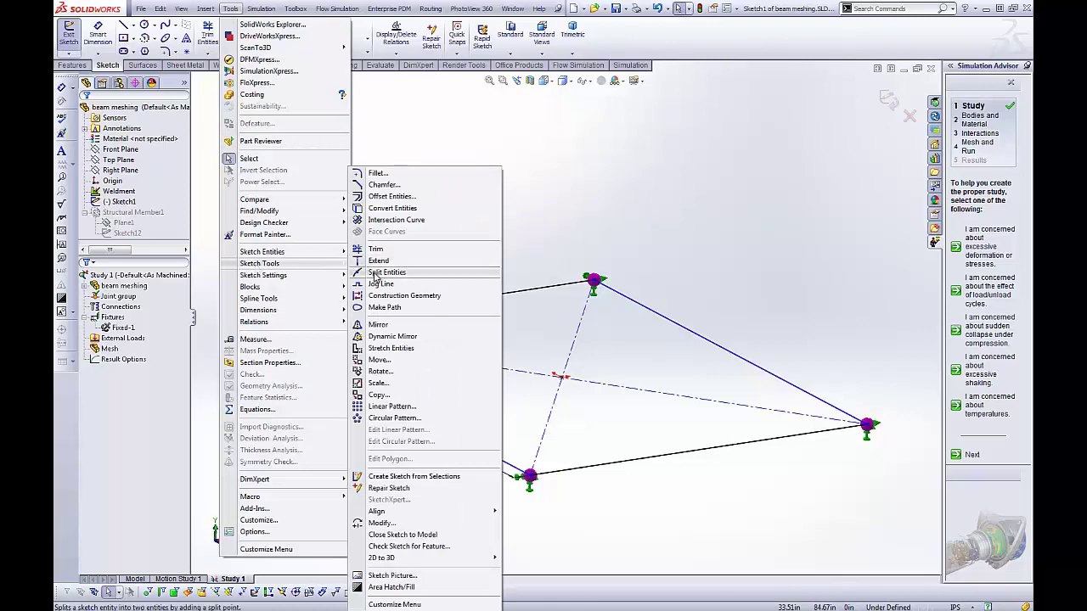
click(376, 273)
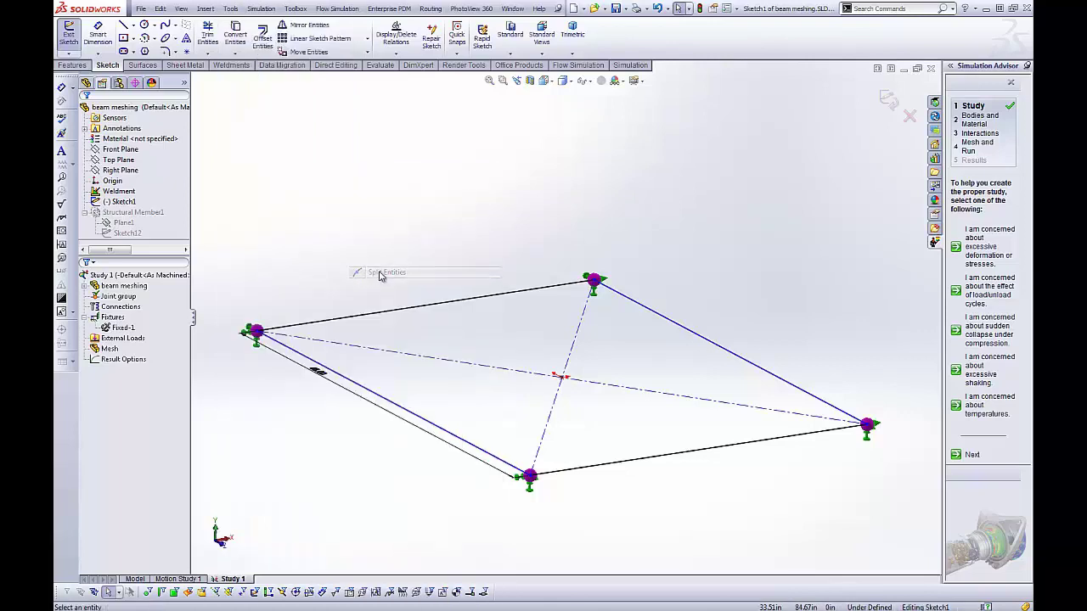
click(427, 309)
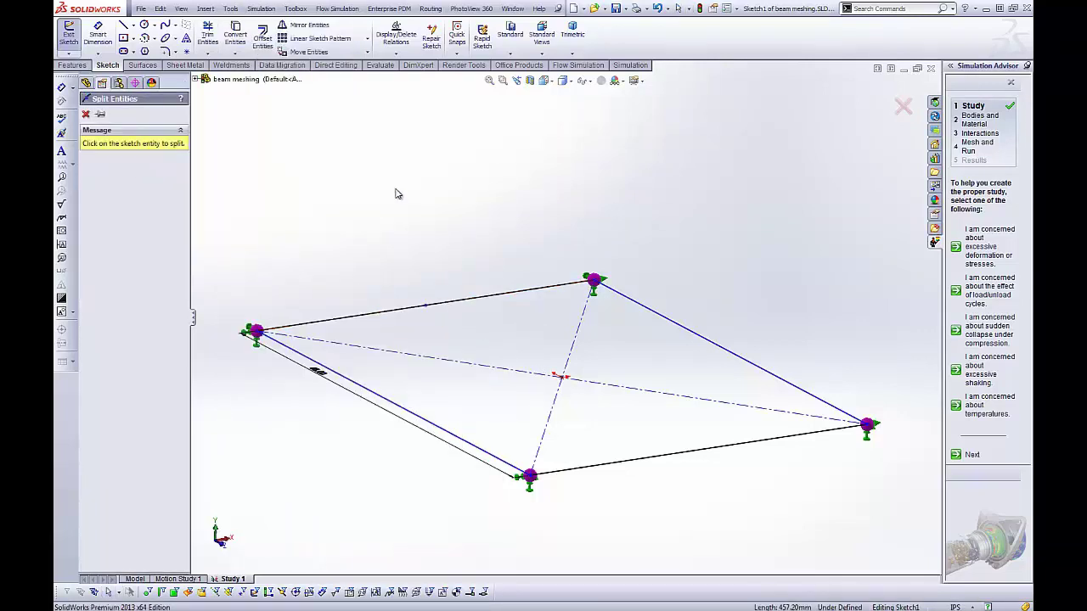
right_click(516, 187)
click(540, 208)
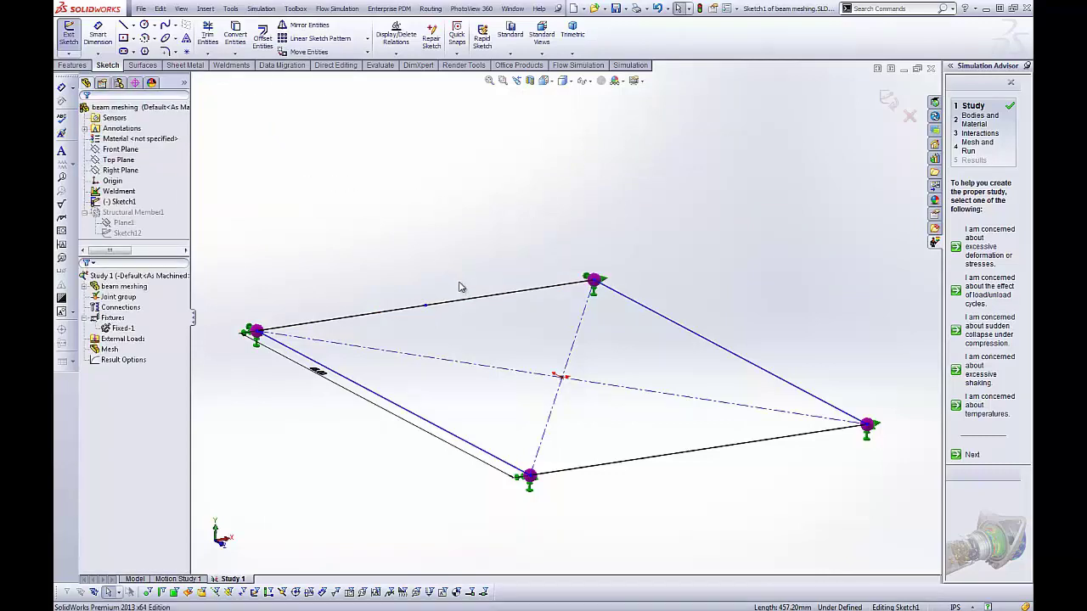
Step: Select both halves of the split top line and exit the sketch to rebuild the frame
click(460, 307)
click(404, 309)
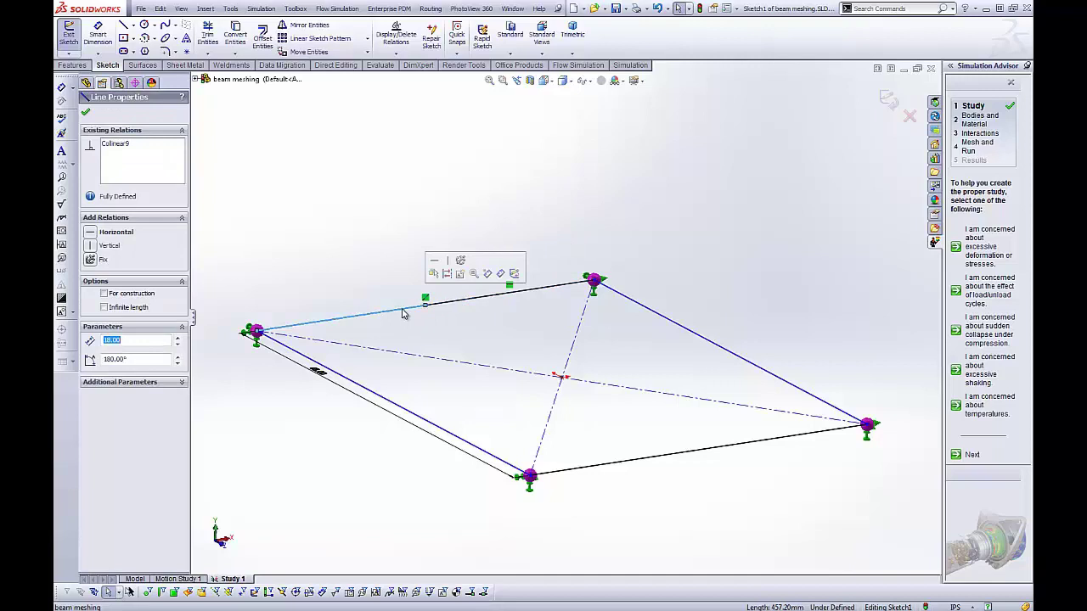
click(85, 110)
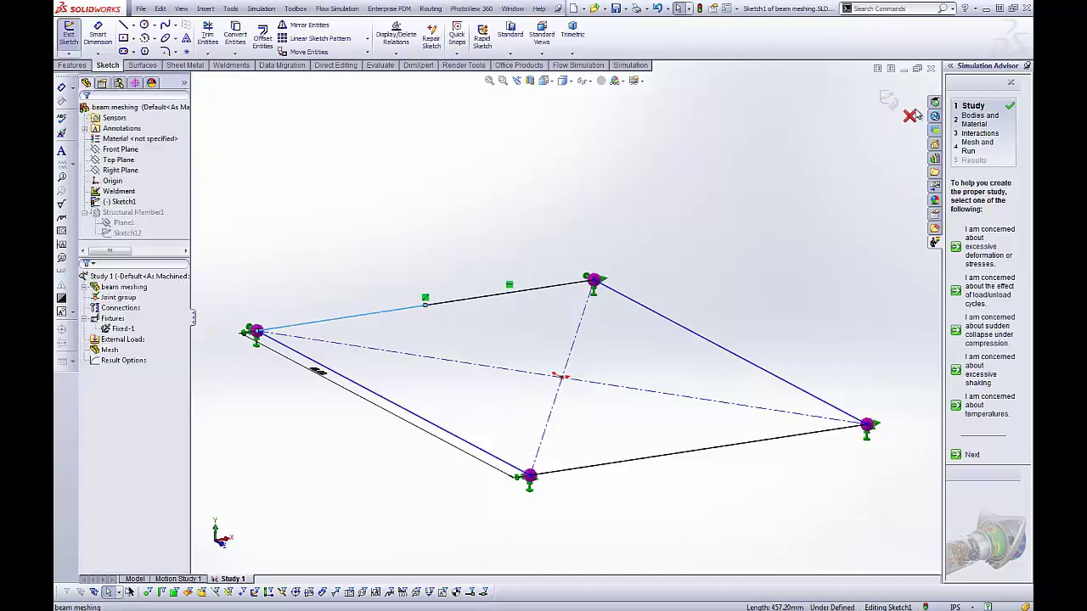
click(888, 100)
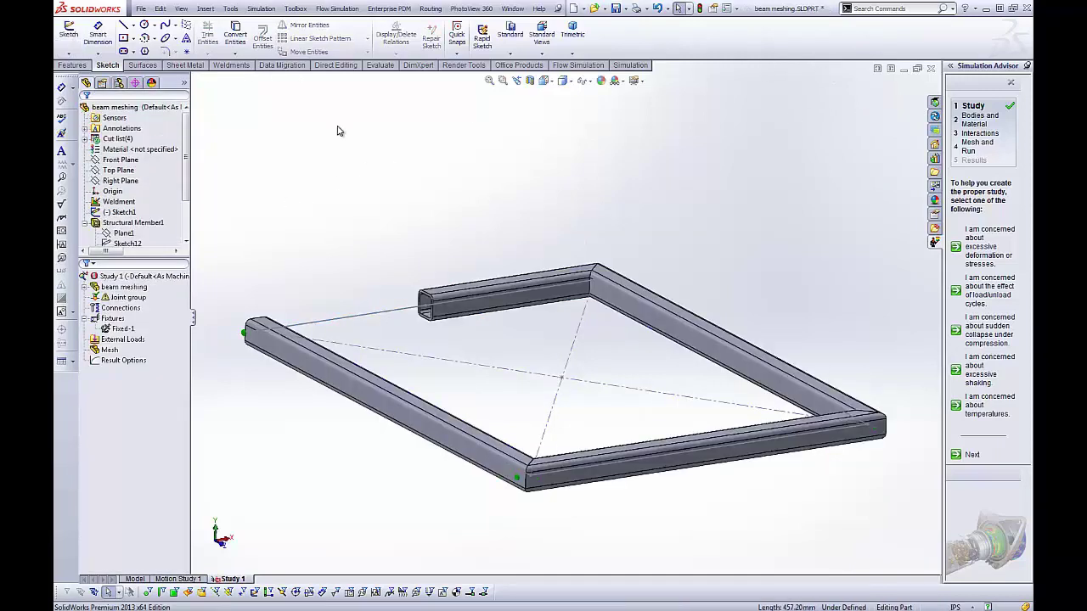
click(133, 224)
Step: Edit Structural Member1 to add the missing top-left line as a beam segment
right_click(123, 226)
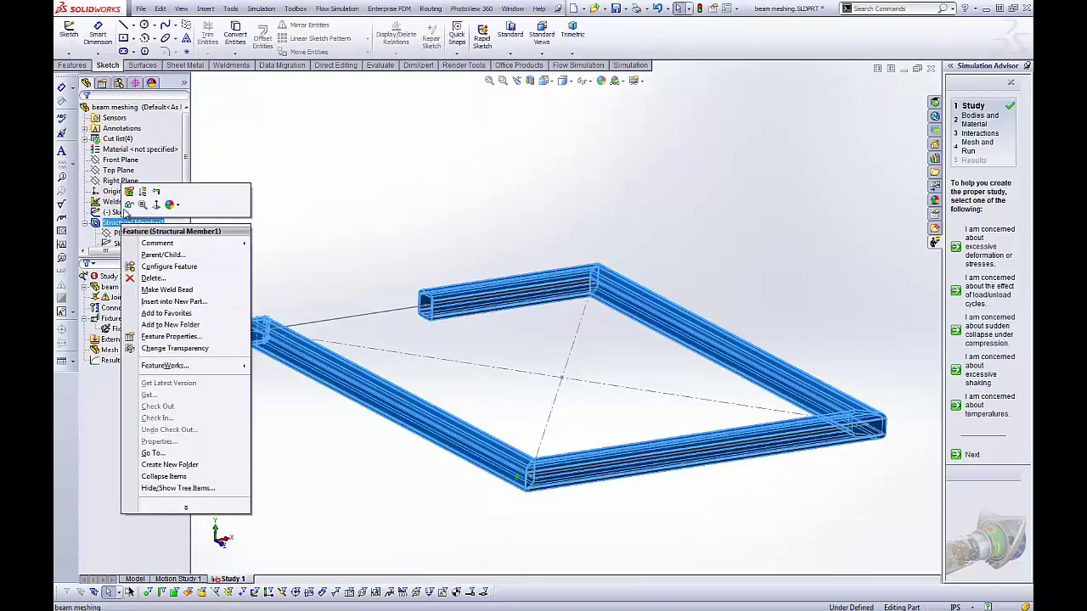
click(127, 204)
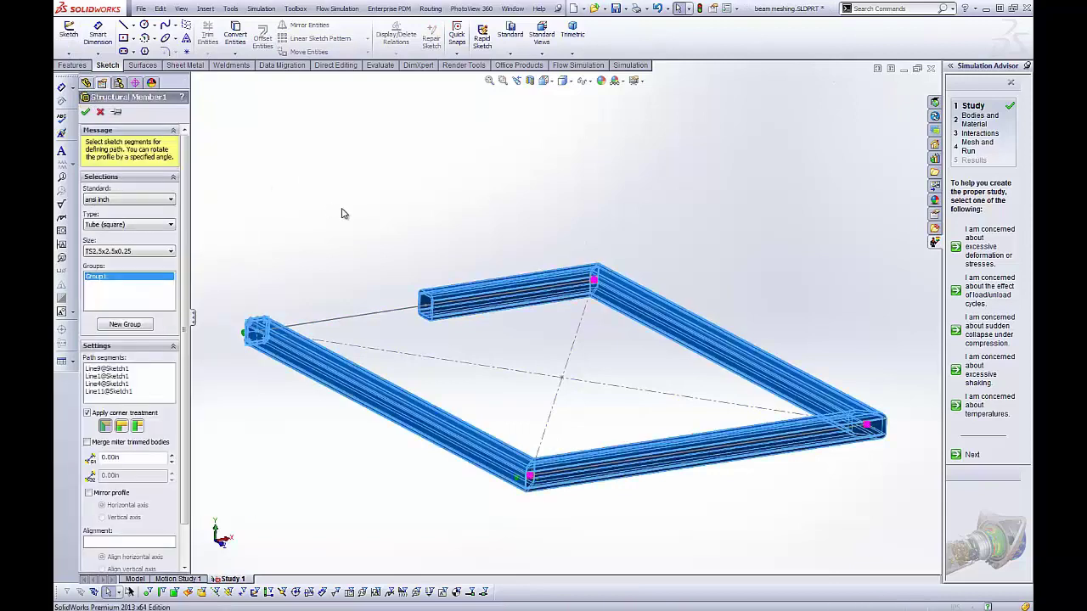
click(370, 320)
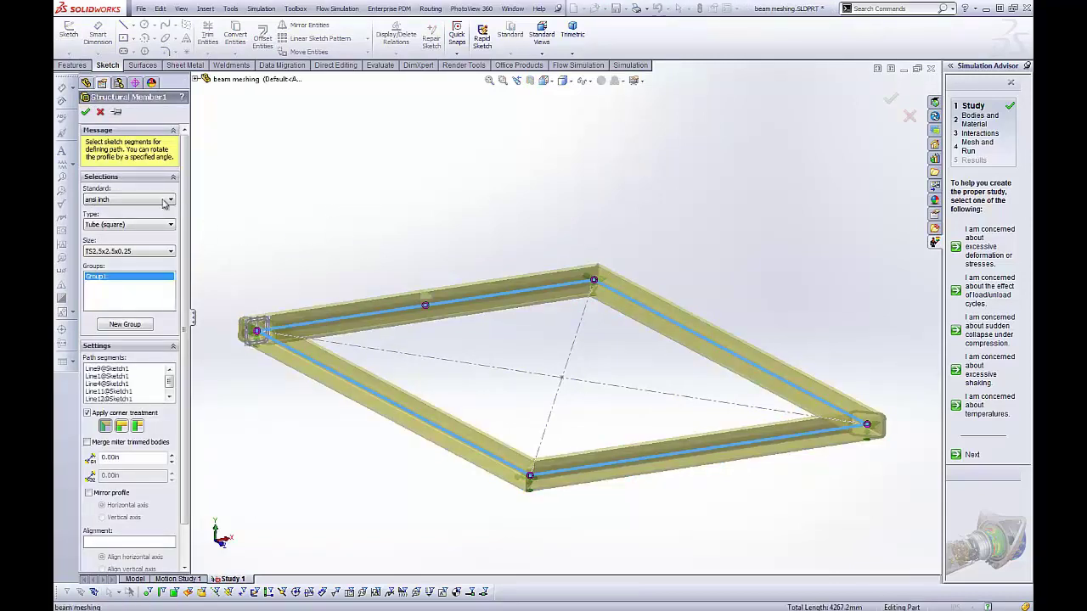
click(85, 111)
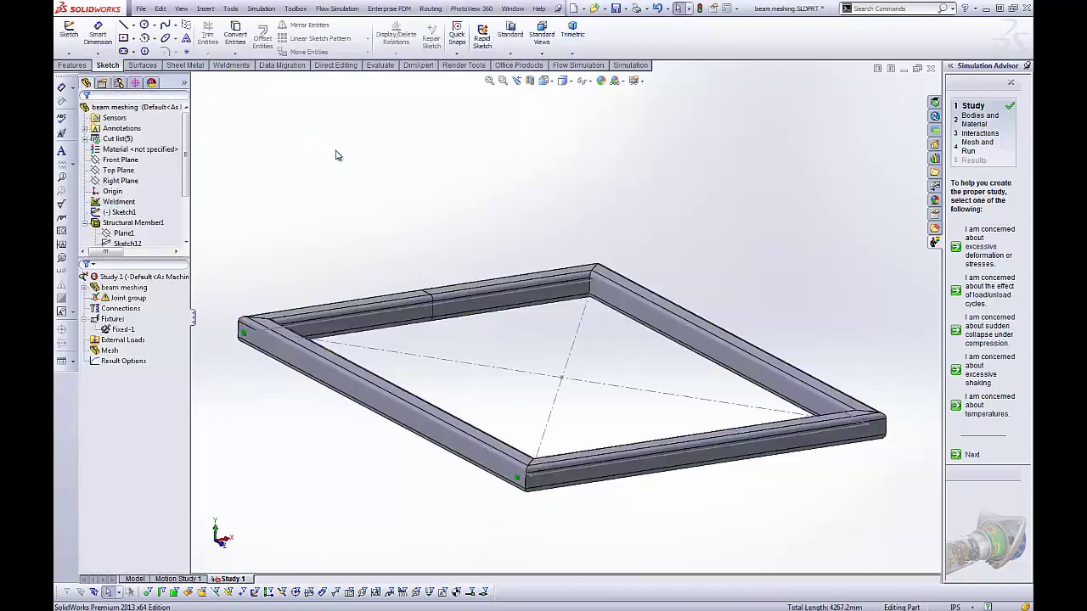
click(116, 301)
Step: Edit the Joint group, recalculate joints for all beams, and accept the recalculation warning
right_click(116, 303)
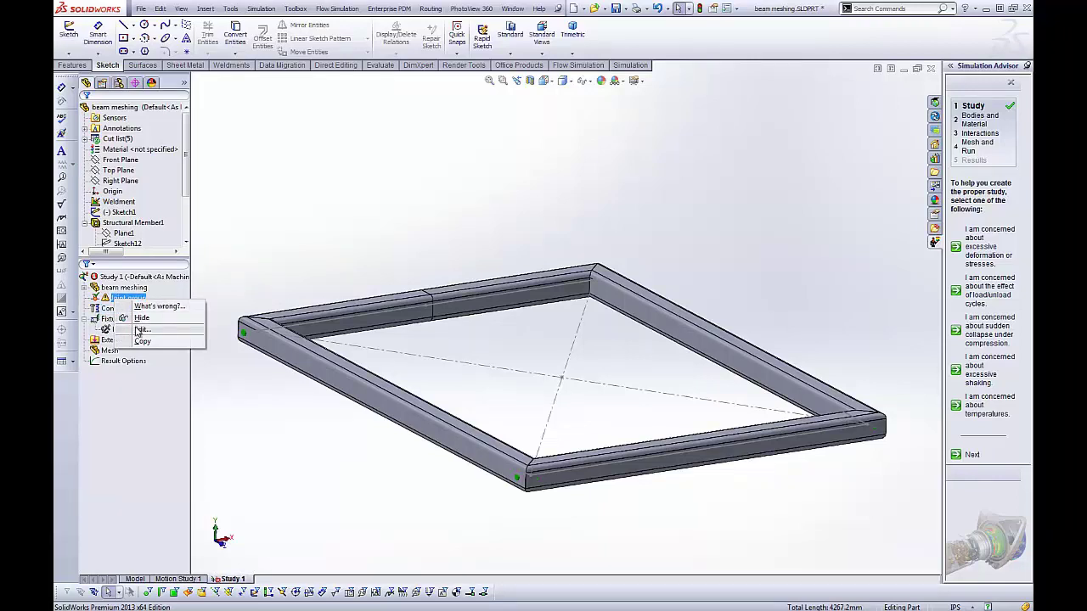
click(140, 329)
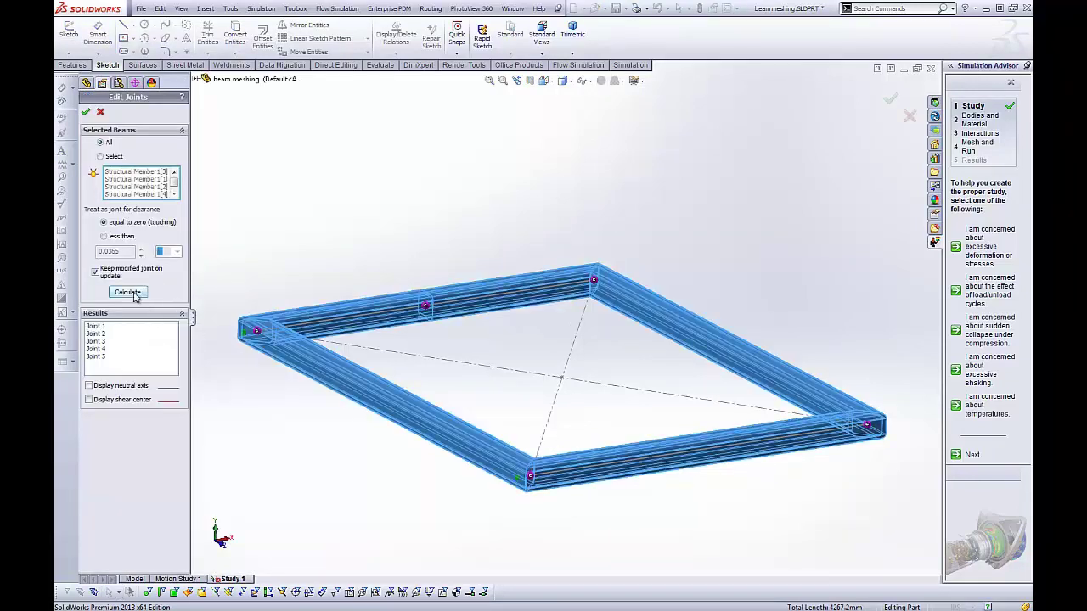
click(129, 293)
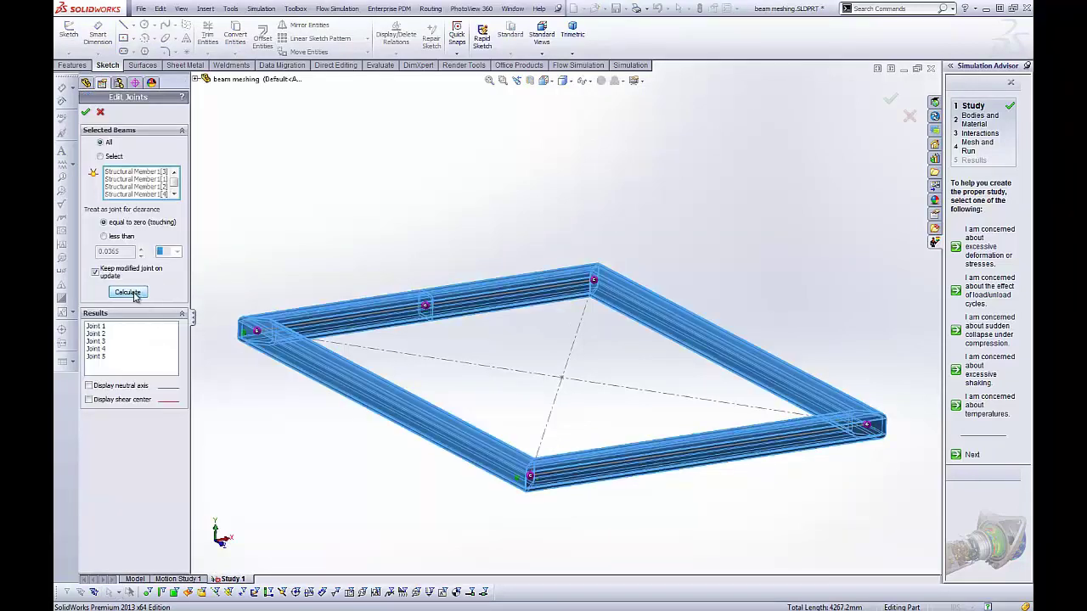
click(86, 114)
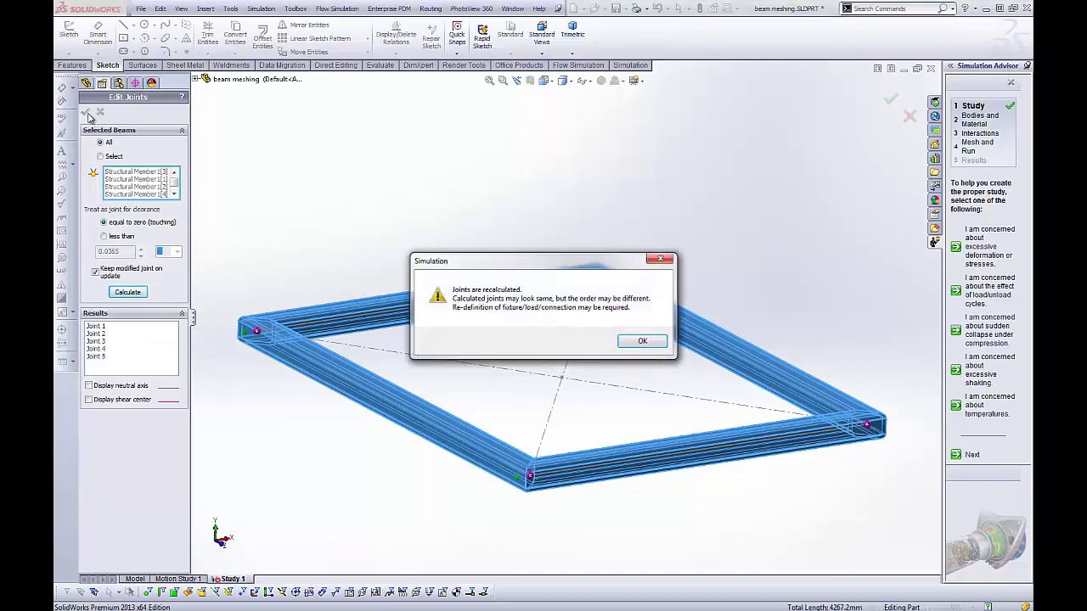
click(628, 341)
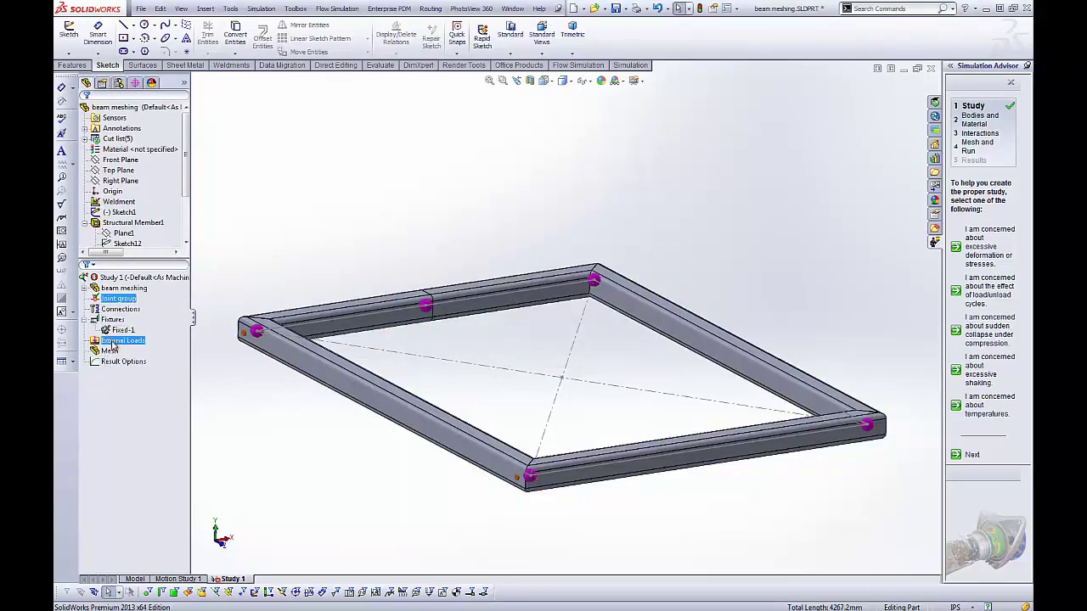
Step: Add a 700 lbf force on the top beam's mid-span joint, normal to Top Plane
right_click(113, 341)
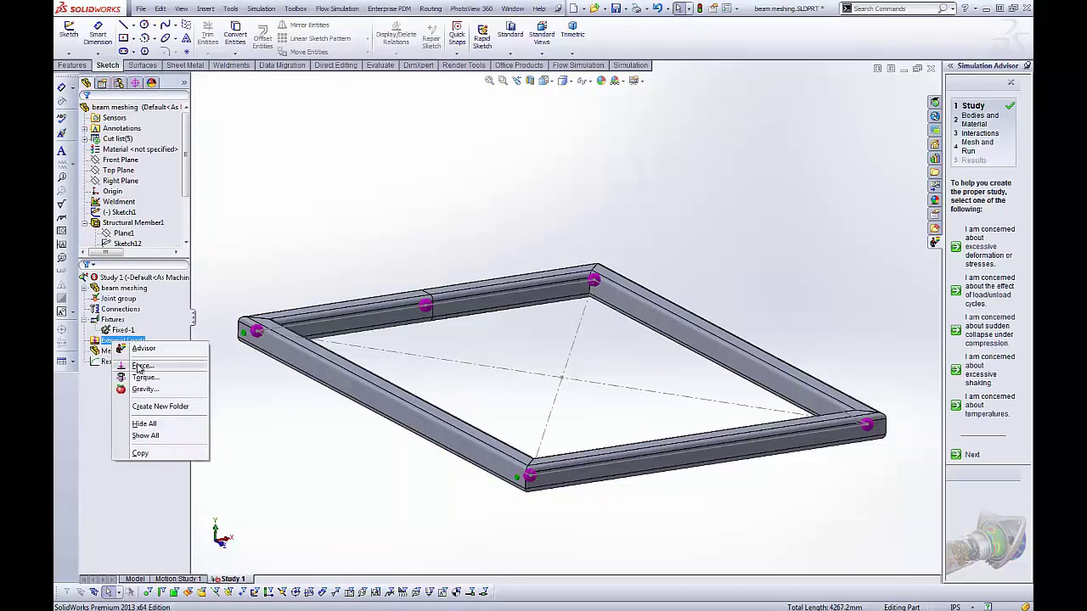
click(140, 366)
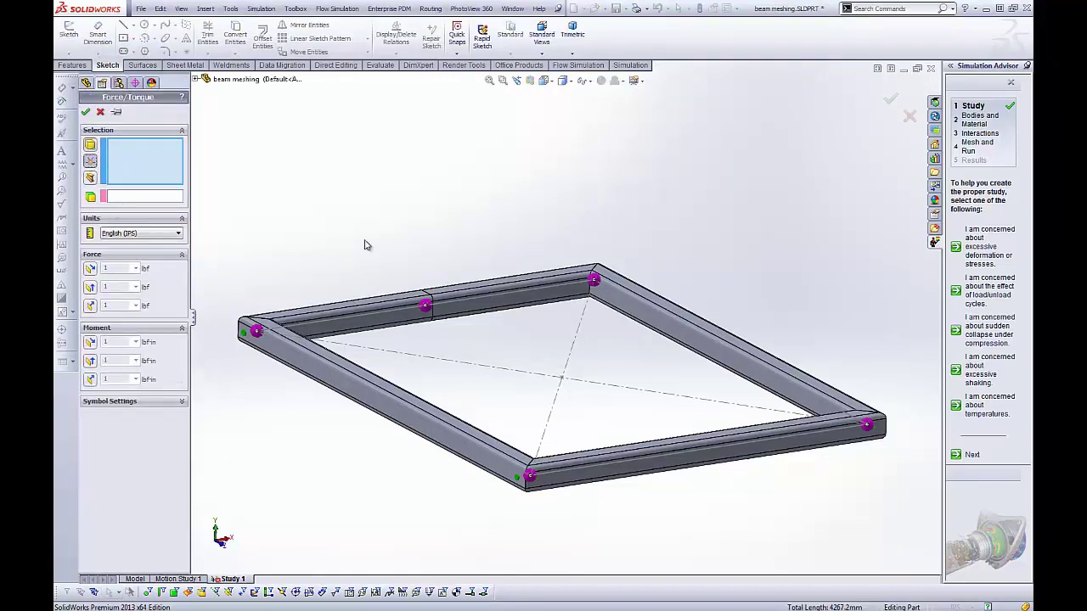
click(426, 306)
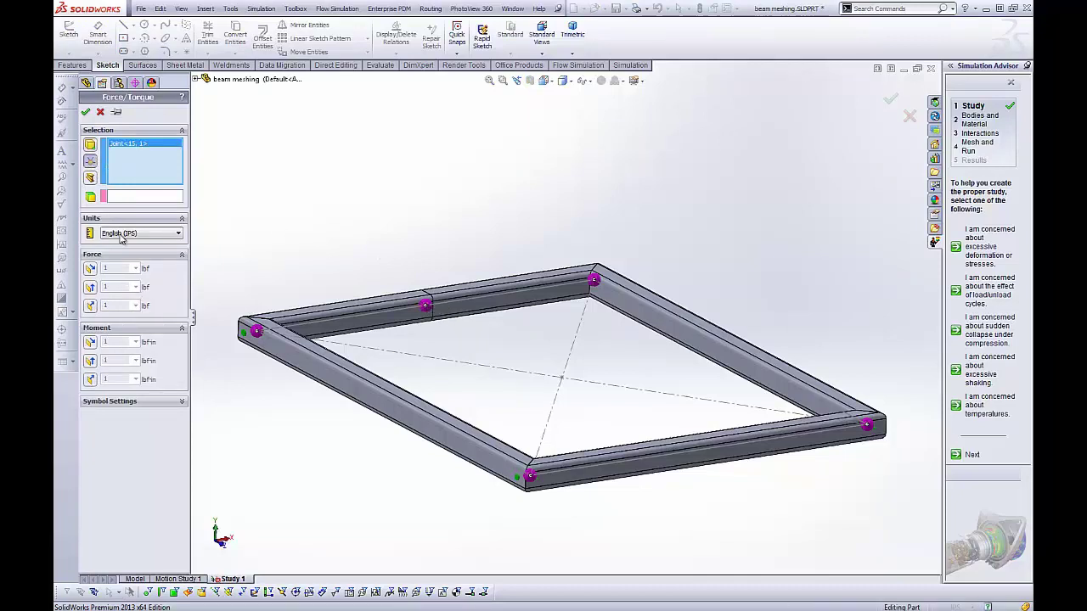
click(119, 202)
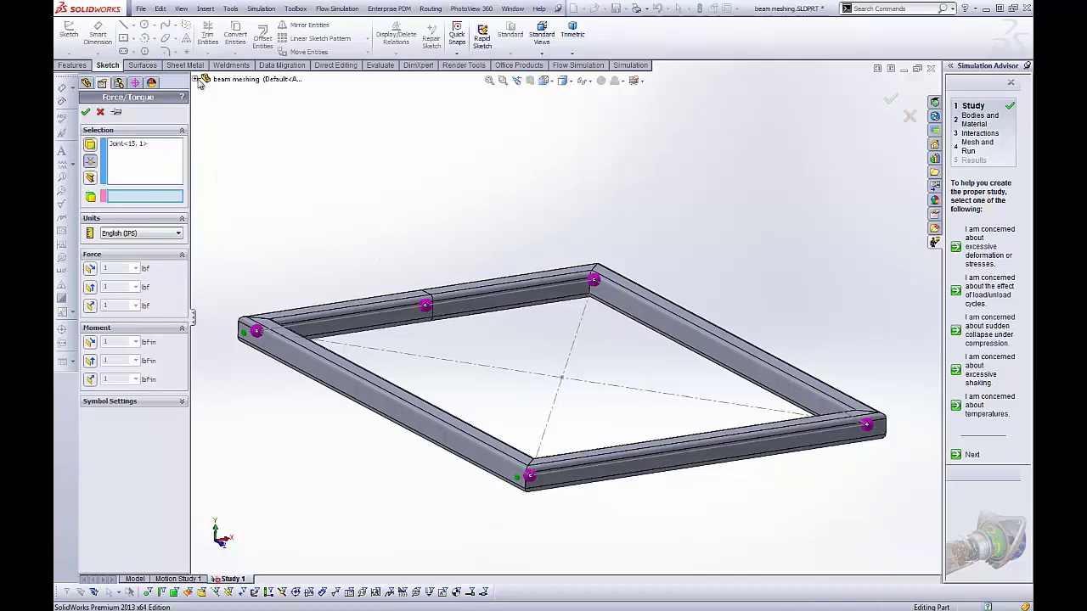
click(196, 79)
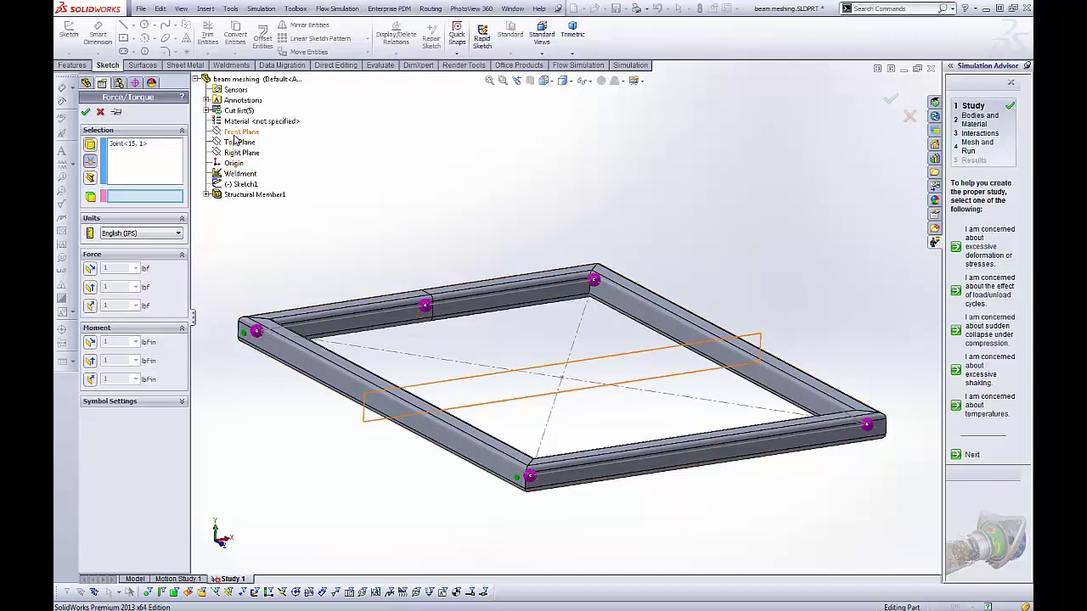
click(238, 142)
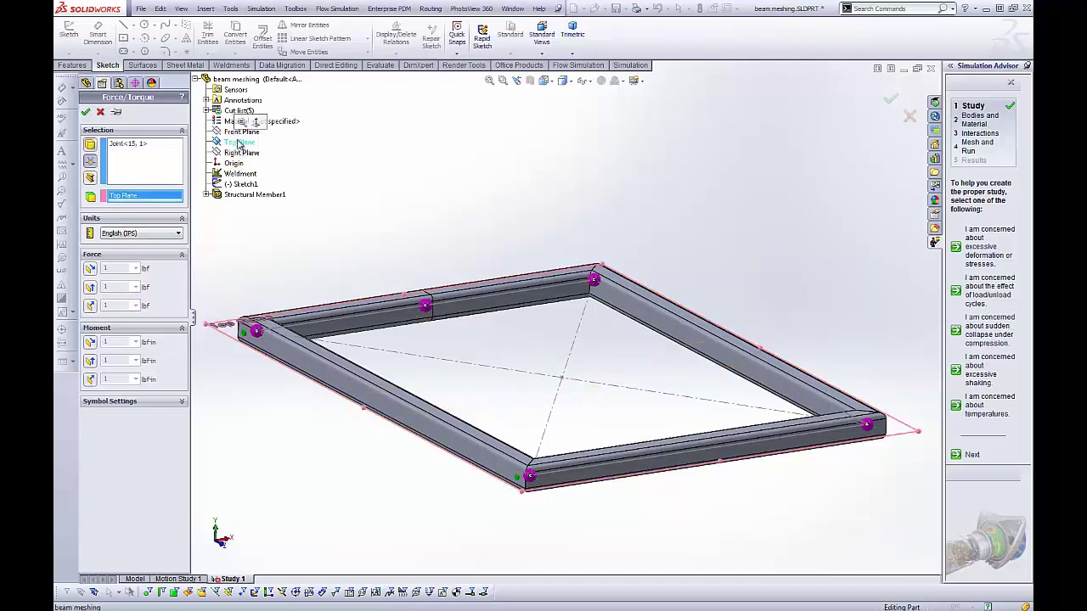
click(90, 306)
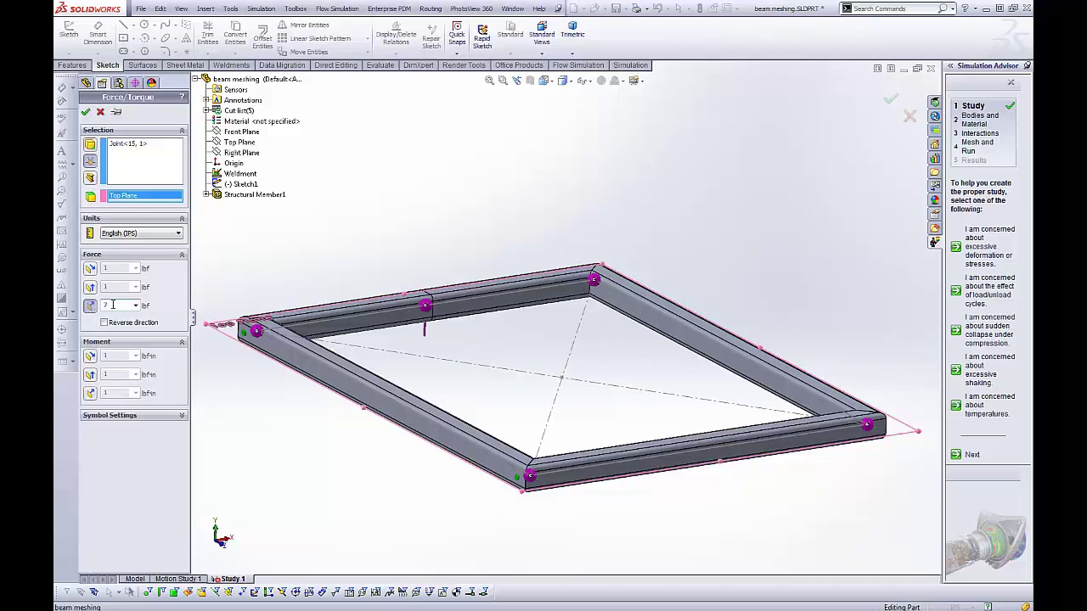
click(86, 115)
Step: Attempt to run the study and dismiss the missing-material warning
right_click(113, 278)
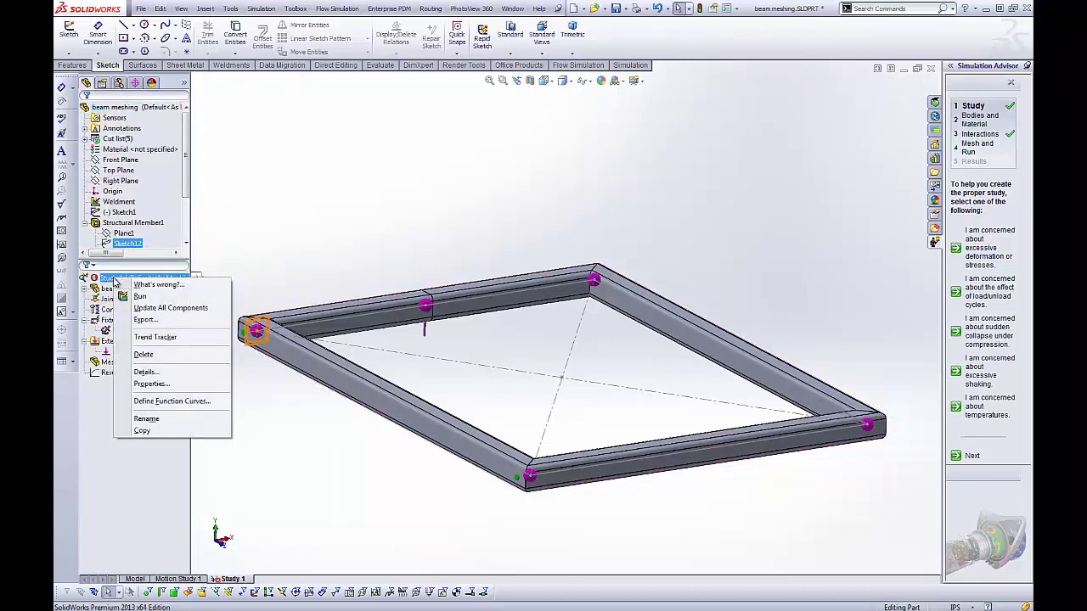
click(140, 296)
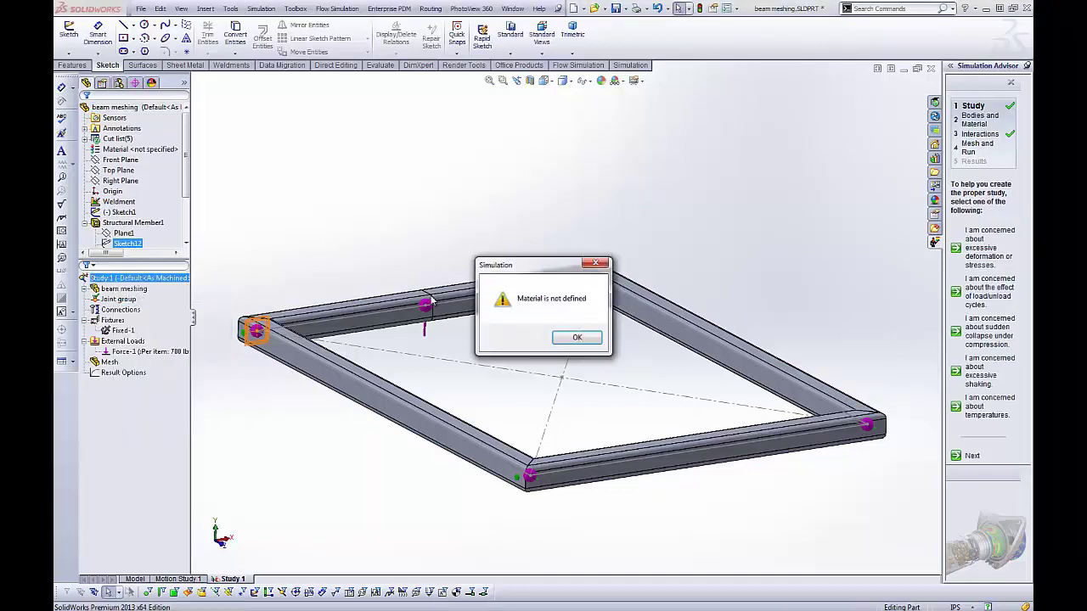
click(577, 337)
Step: Apply 1023 Carbon Steel Sheet (SS) to all beam bodies in the frame
right_click(124, 290)
click(165, 297)
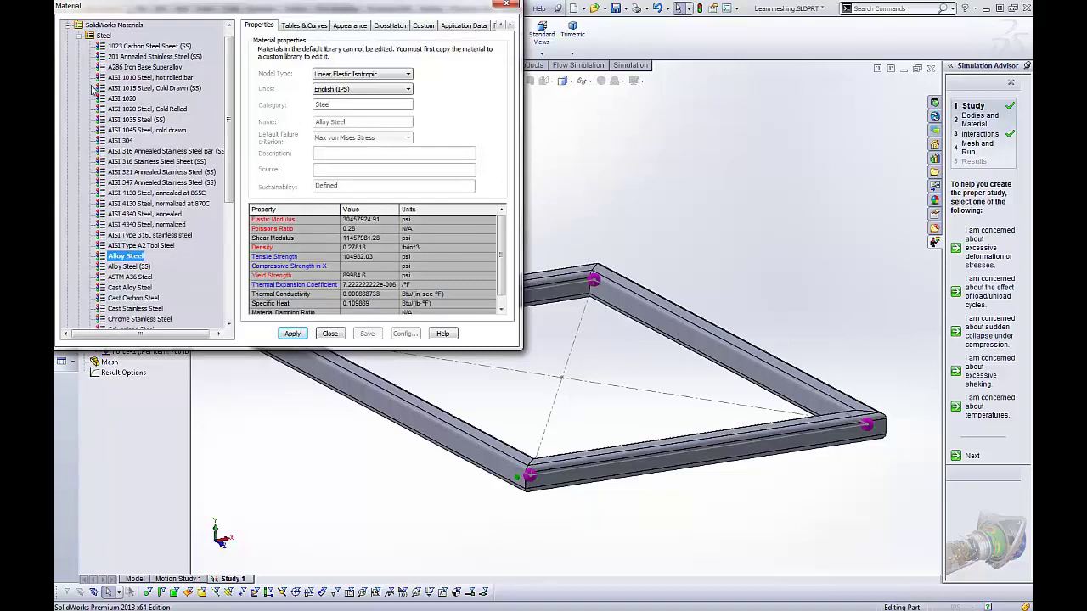
click(136, 46)
click(291, 334)
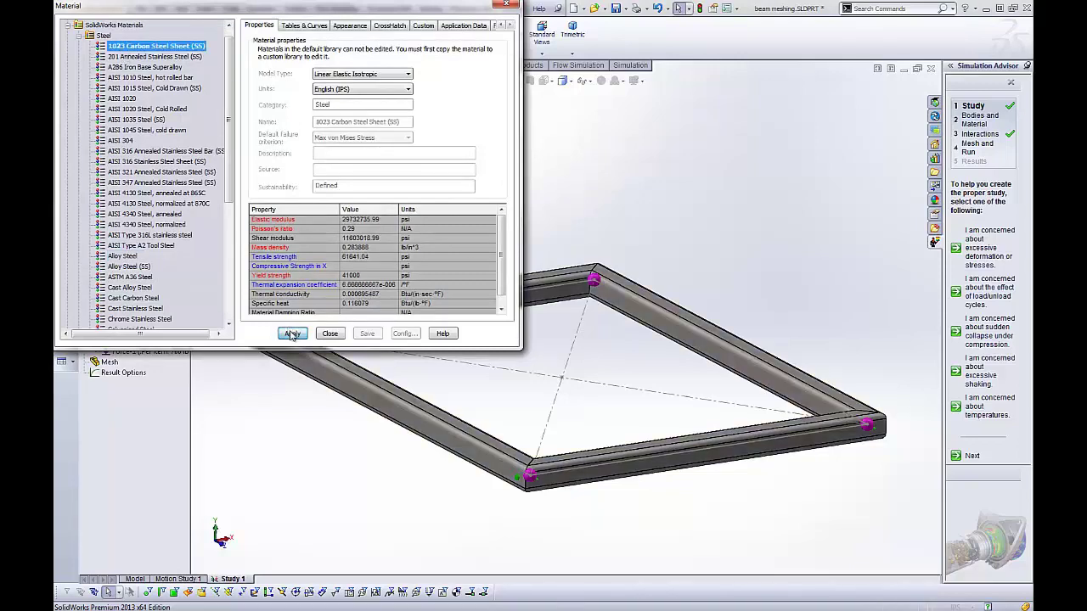
click(329, 332)
Step: Run Study 1 from the Simulation tree
right_click(127, 281)
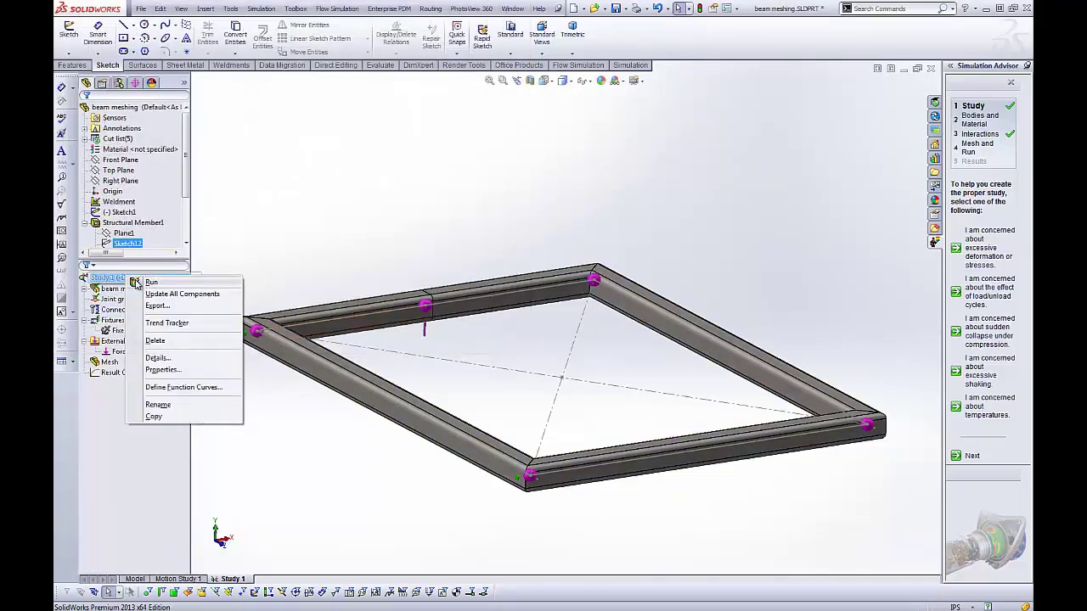
click(144, 284)
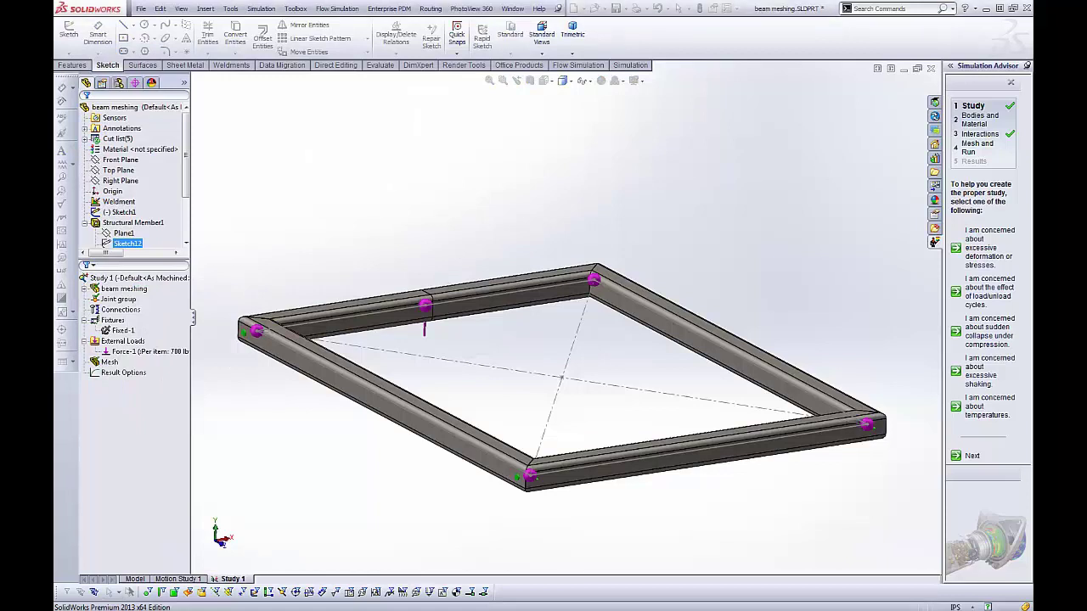